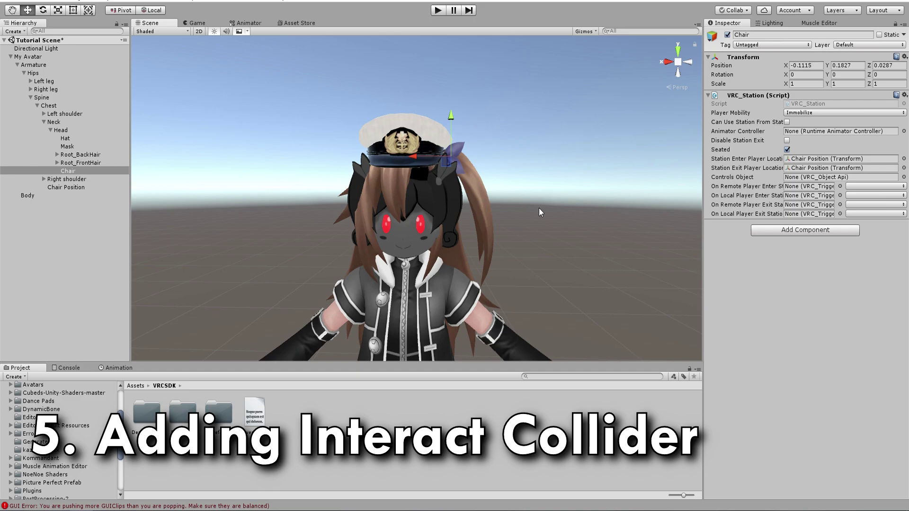
# Step: Try a Box Collider component on the Chair object and remove it again
pyautogui.click(782, 230)
pyautogui.click(771, 273)
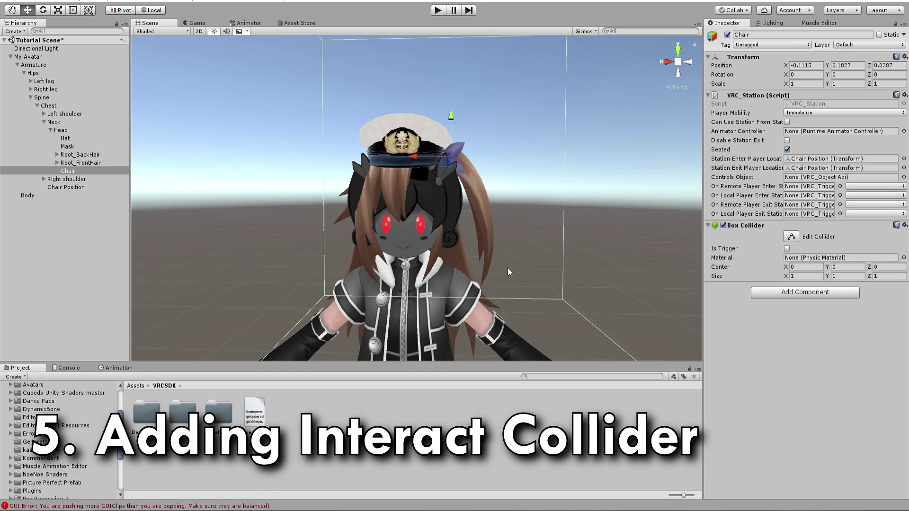
pyautogui.scroll(-3, 515, 206)
pyautogui.keyDown('alt'); pyautogui.moveTo(514, 207); pyautogui.dragTo(353, 194); pyautogui.keyUp('alt')
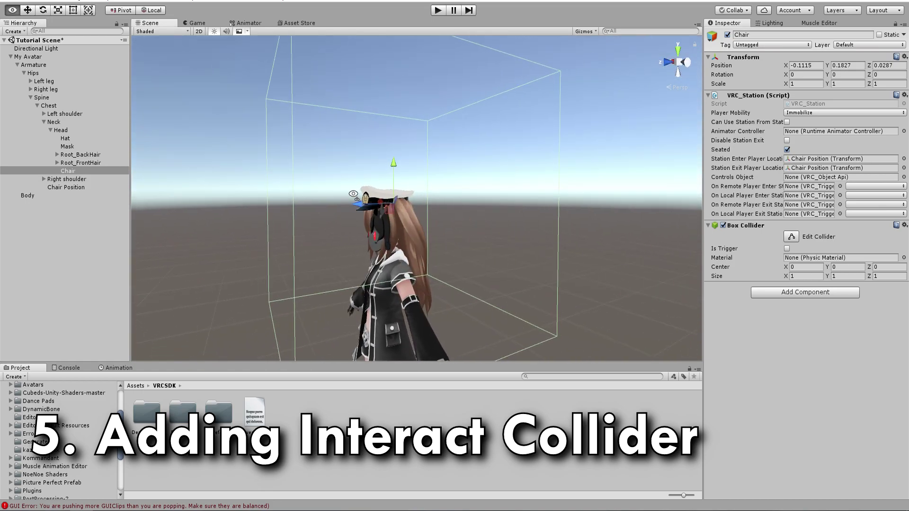
pyautogui.press('a')
pyautogui.moveTo(353, 194); pyautogui.dragTo(480, 205, button='right')
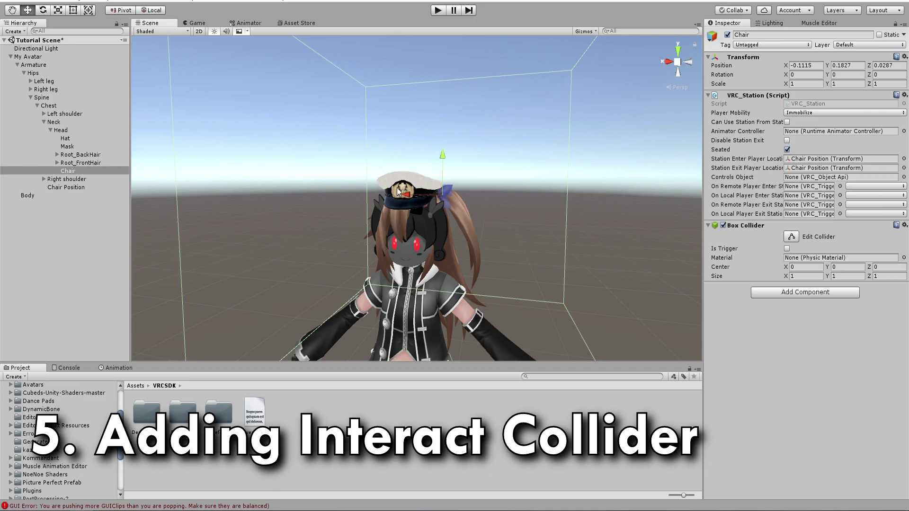
pyautogui.click(904, 226)
pyautogui.click(842, 252)
# Step: Add a Sphere Collider component to the Chair object
pyautogui.click(779, 231)
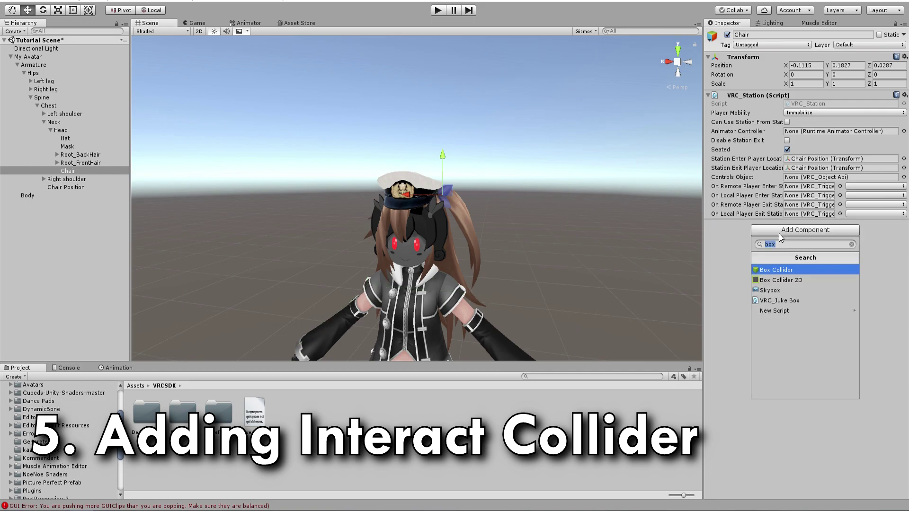
pyautogui.write('sphere')
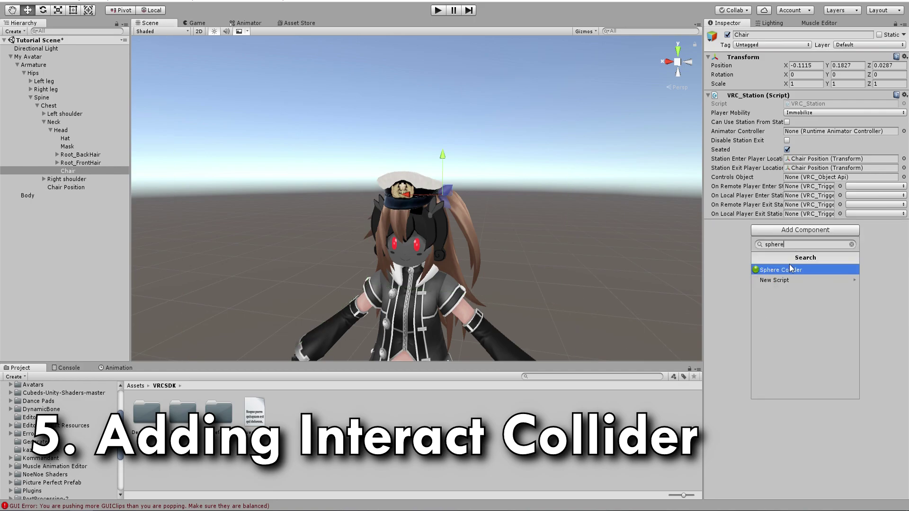
pyautogui.click(789, 269)
pyautogui.keyDown('alt'); pyautogui.moveTo(547, 212); pyautogui.dragTo(419, 181); pyautogui.keyUp('alt')
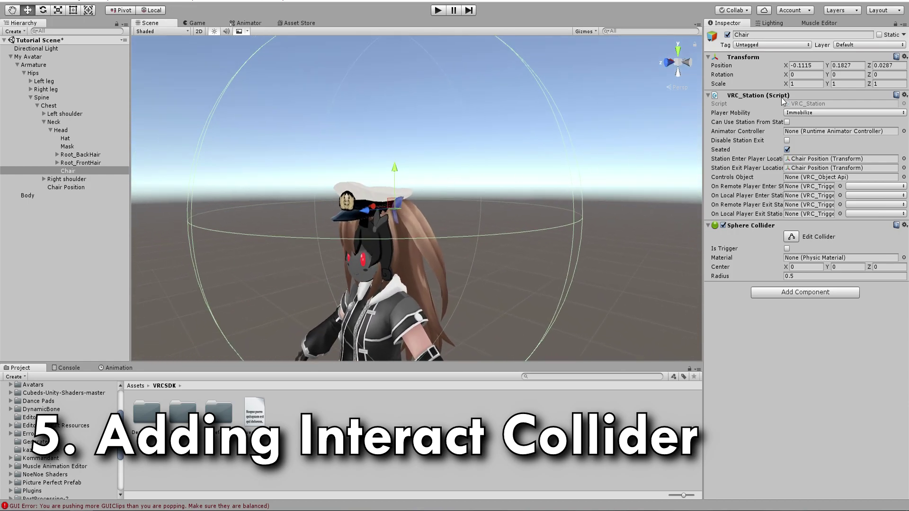
# Step: Set the Chair object's X scale to 0.1
pyautogui.click(804, 84)
pyautogui.write('0.1')
pyautogui.press('Return')
# Step: Try shrinking the Sphere Collider with its edit handles to a radius of about 0.46, and undo the change
pyautogui.click(790, 237)
pyautogui.press('f')
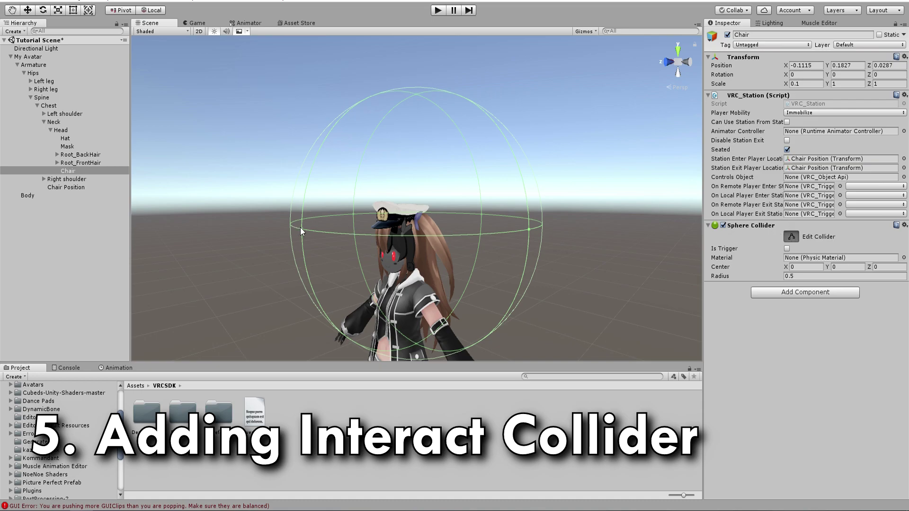
pyautogui.moveTo(301, 231)
pyautogui.mouseDown()
pyautogui.moveTo(359, 228)
pyautogui.moveTo(315, 220)
pyautogui.mouseUp()
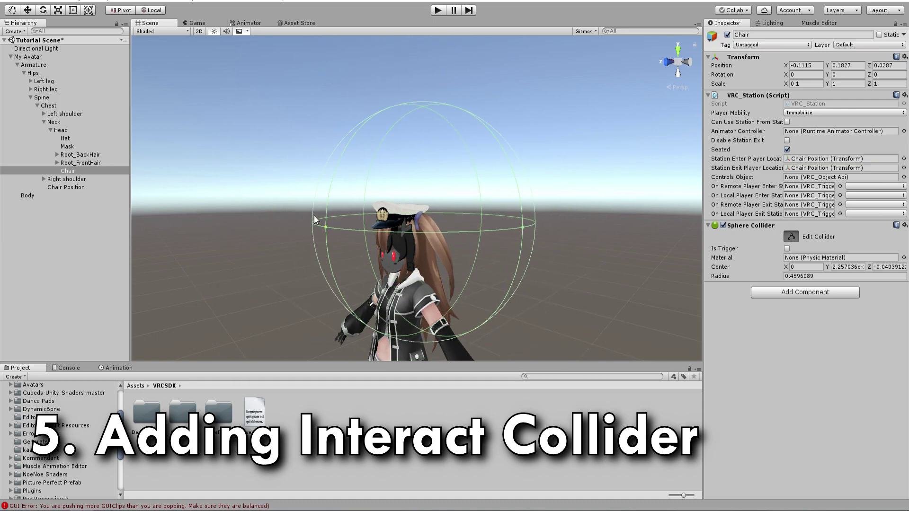
pyautogui.click(791, 237)
pyautogui.hotkey('ctrl', 'z')
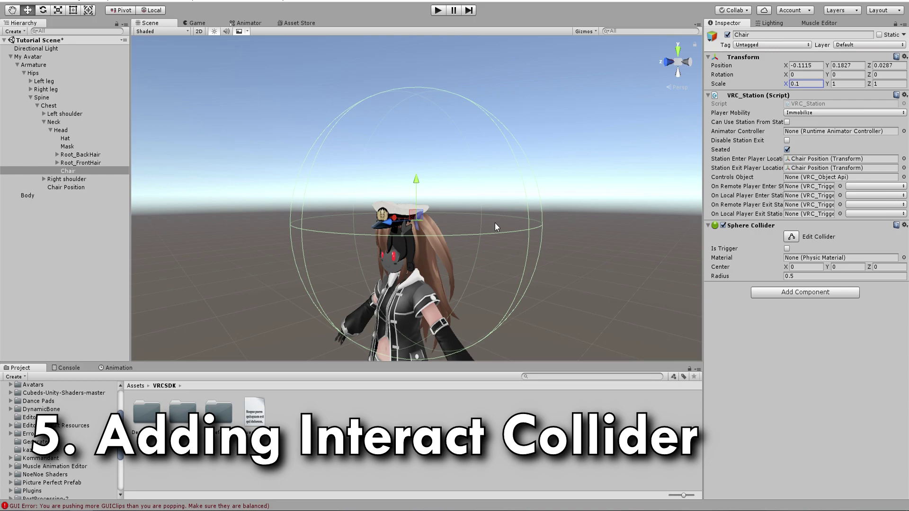
# Step: Set the Chair object's Y and Z scale to 0.1 and inspect the collider up close beside the hat
pyautogui.press('Tab')
pyautogui.write('0.1')
pyautogui.click(882, 84)
pyautogui.write('0.1')
pyautogui.moveTo(470, 205); pyautogui.dragTo(572, 209, button='right')
pyautogui.press('w')
pyautogui.moveTo(519, 221); pyautogui.dragTo(513, 219, button='right')
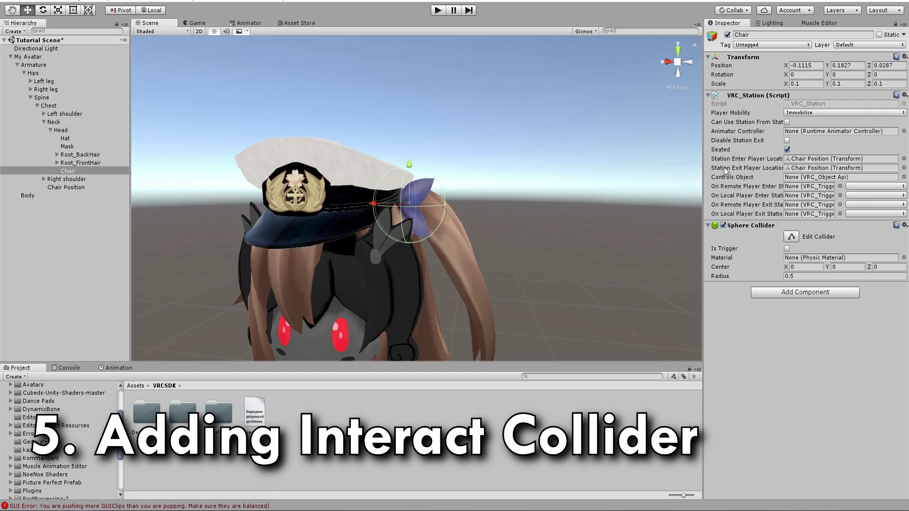
# Step: Set the Chair object's scale to 0.075 on X, Y and Z
pyautogui.click(806, 83)
pyautogui.press('BackSpace')
pyautogui.write('075')
pyautogui.hotkey('ctrl', 'a')
pyautogui.hotkey('ctrl', 'c')
pyautogui.click(848, 85)
pyautogui.hotkey('ctrl', 'v')
pyautogui.press('Tab')
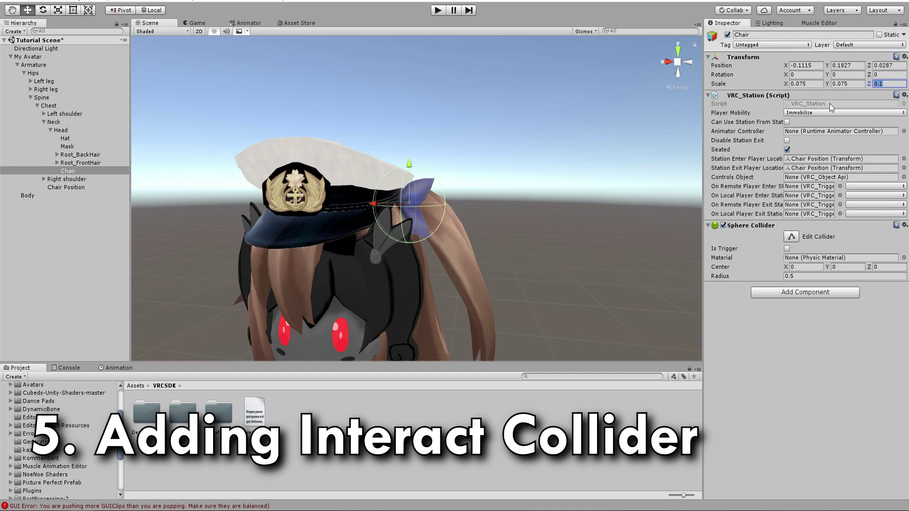
pyautogui.hotkey('ctrl', 'v')
pyautogui.scroll(3, 470, 156)
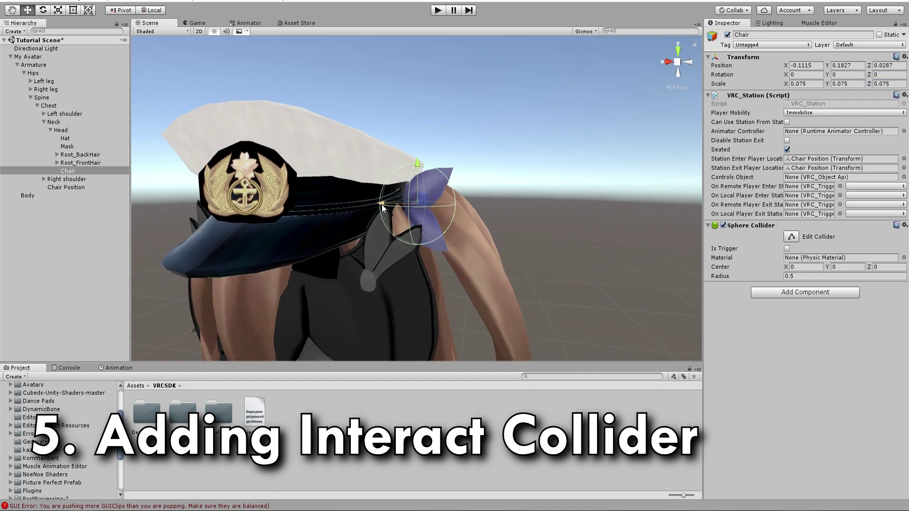
# Step: Move the Chair object along X to about -0.123 over the hair ribbon, and enable Is Trigger on its Sphere Collider
pyautogui.click(687, 63)
pyautogui.click(686, 64)
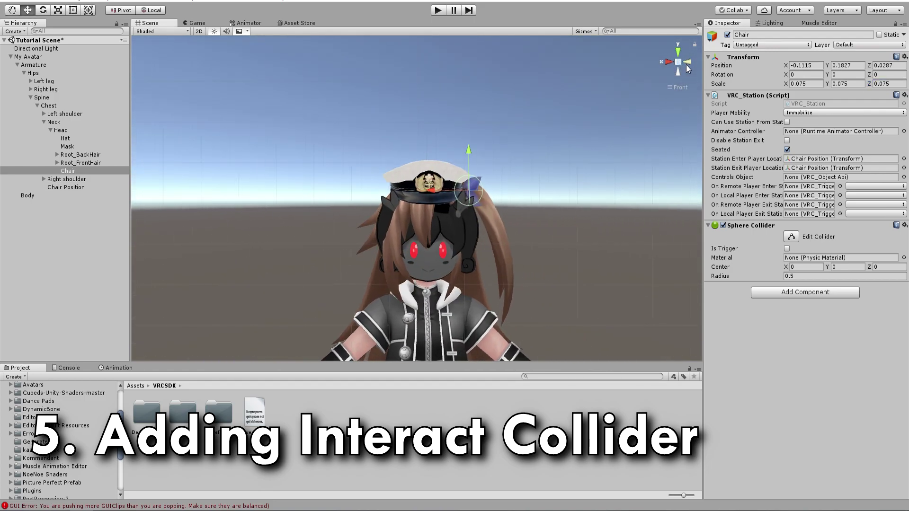
pyautogui.click(686, 63)
pyautogui.moveTo(257, 212); pyautogui.dragTo(435, 208, button='middle')
pyautogui.scroll(8, 362, 192)
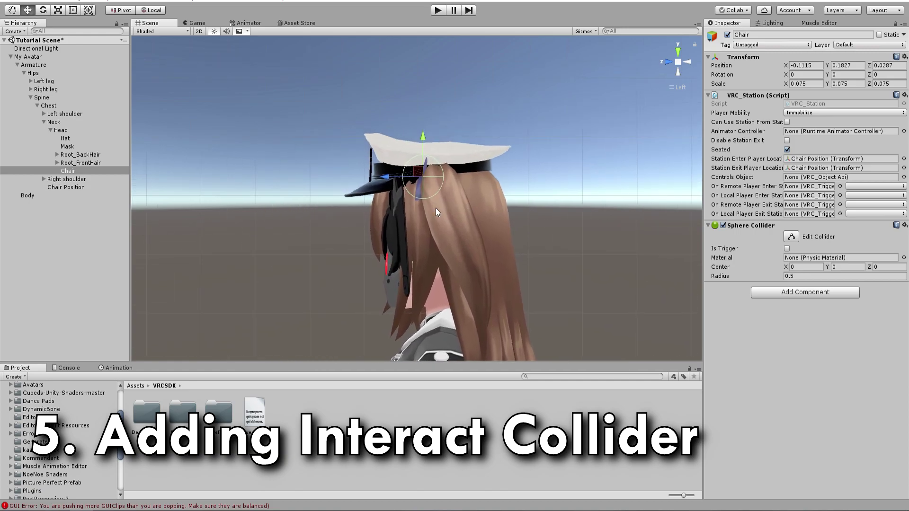
pyautogui.scroll(8, 426, 193)
pyautogui.click(665, 65)
pyautogui.moveTo(553, 114); pyautogui.dragTo(516, 131, button='middle')
pyautogui.moveTo(432, 175); pyautogui.dragTo(442, 175)
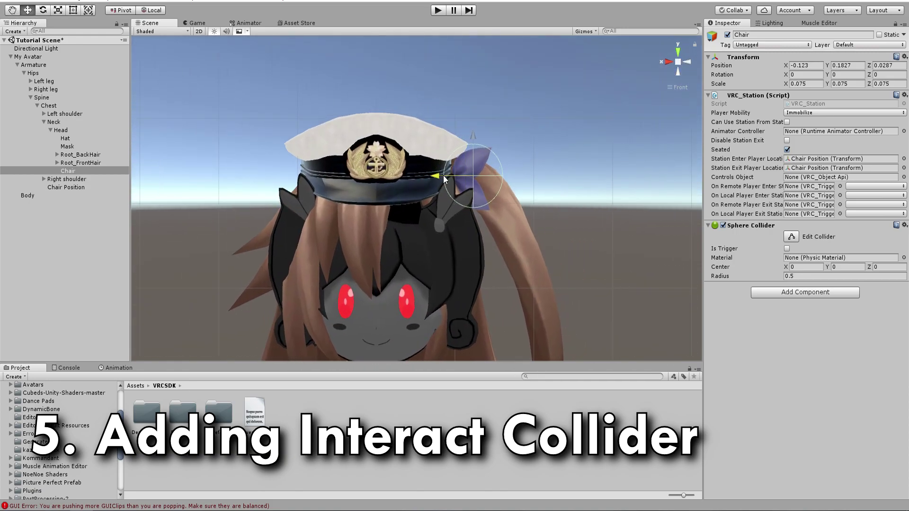
pyautogui.click(677, 63)
pyautogui.moveTo(492, 170); pyautogui.dragTo(408, 197, button='right')
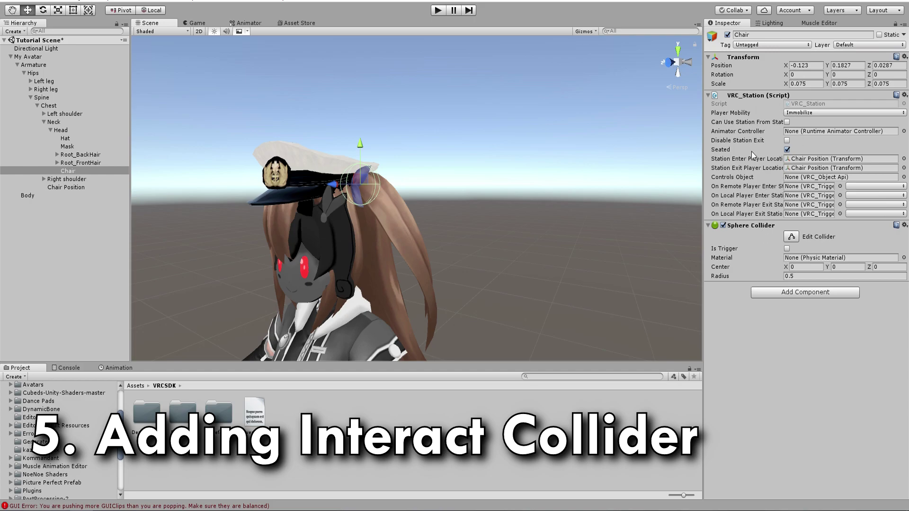
pyautogui.click(786, 248)
# Step: Review the avatar's station notice and performance details, including the physics collider count, in the VRChat SDK build window
pyautogui.click(146, 2)
pyautogui.click(164, 57)
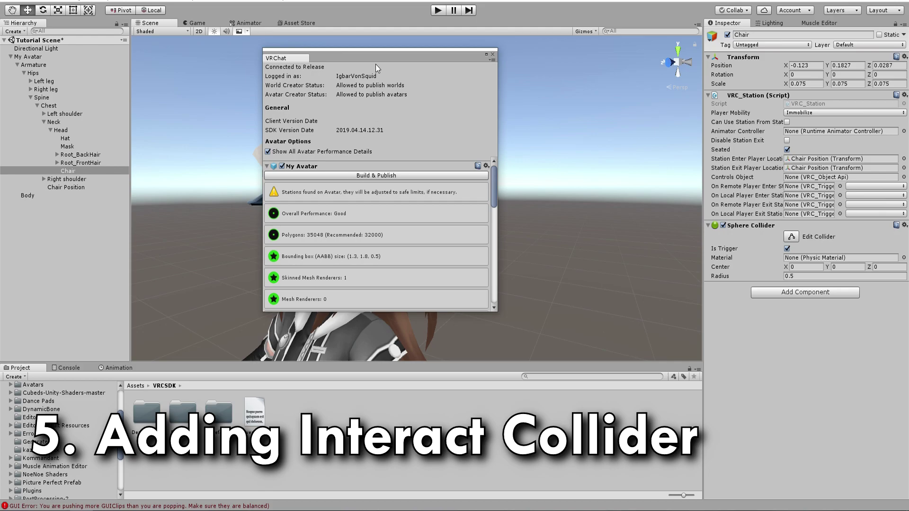
pyautogui.moveTo(376, 64); pyautogui.dragTo(402, 67)
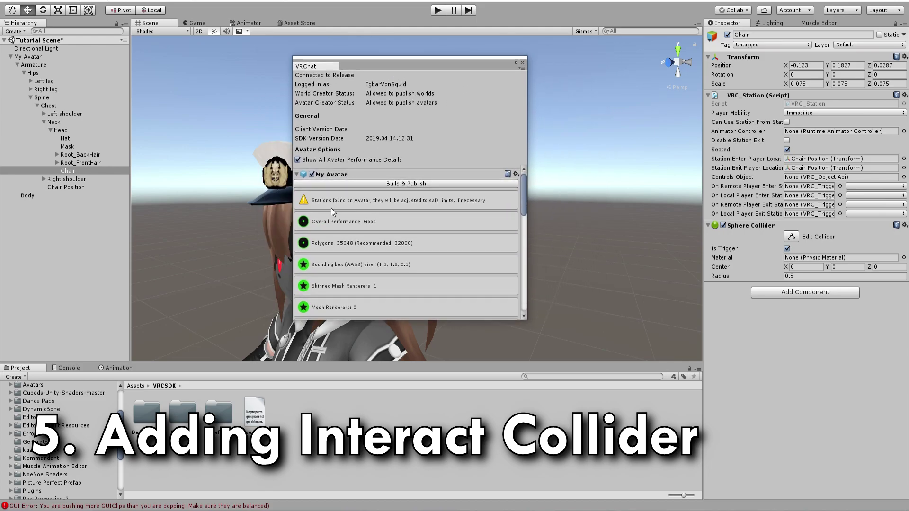
pyautogui.scroll(-10, 326, 211)
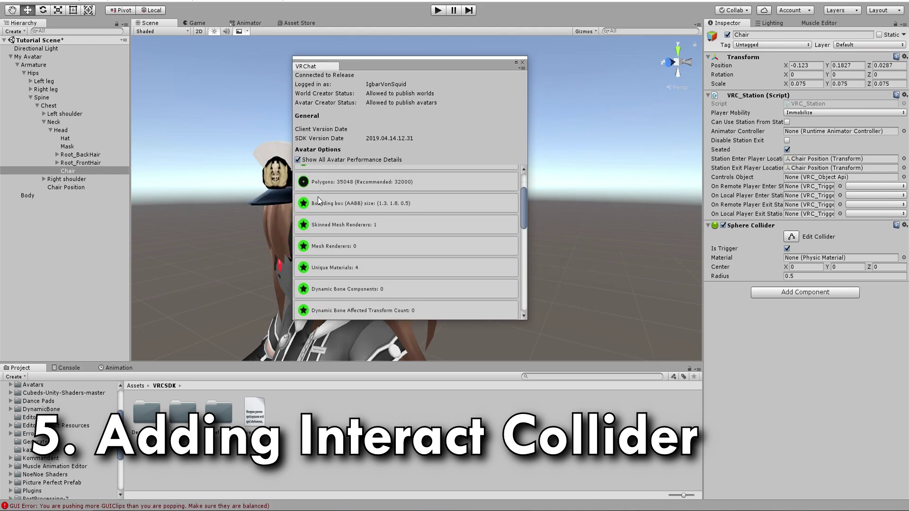
pyautogui.scroll(-7, 326, 211)
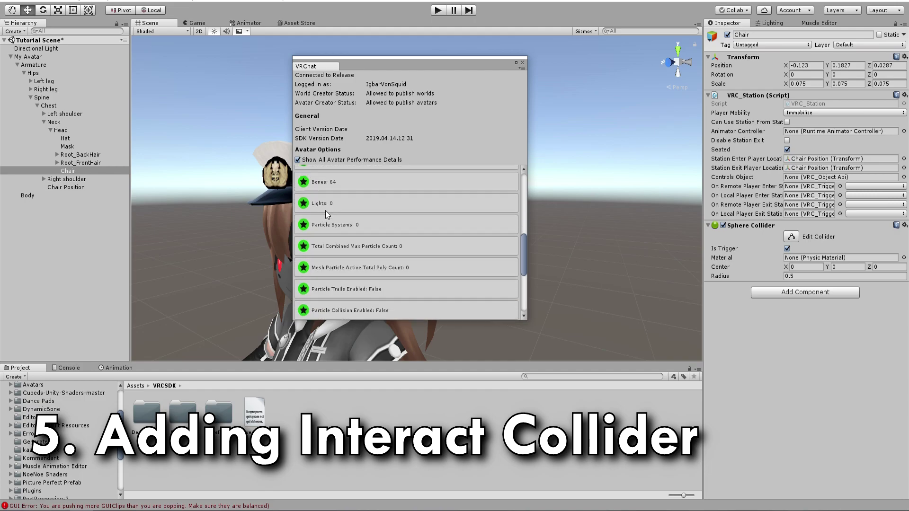
pyautogui.scroll(-4, 325, 220)
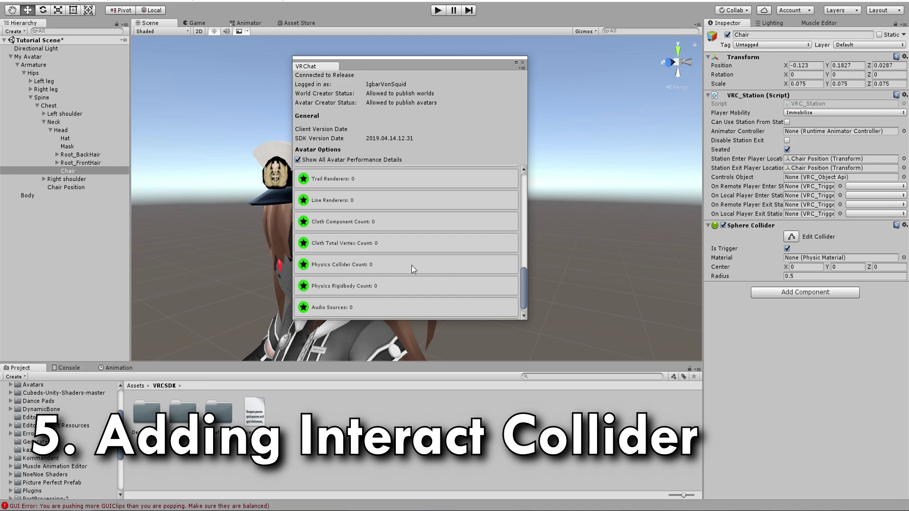
pyautogui.click(522, 62)
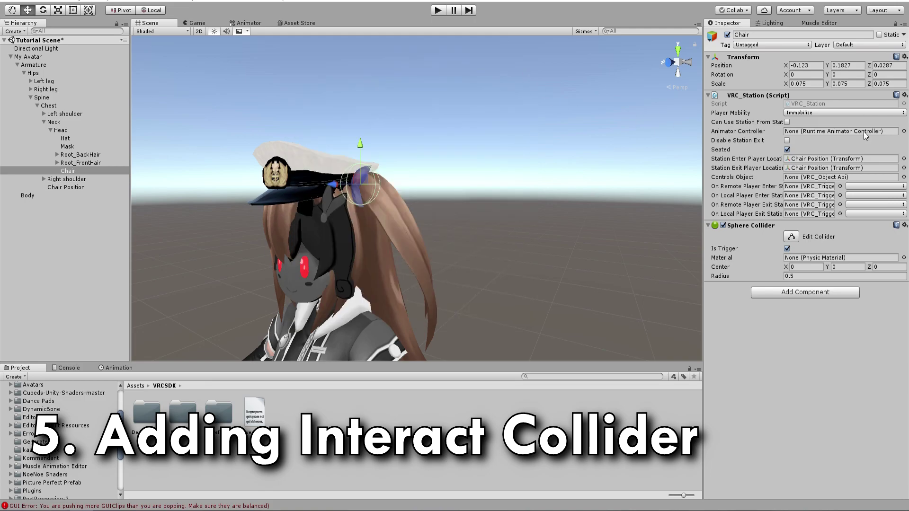
# Step: Remove the VRC_Station component from the Chair object and recheck the avatar's performance details in the VRChat SDK build window
pyautogui.click(904, 95)
pyautogui.click(873, 123)
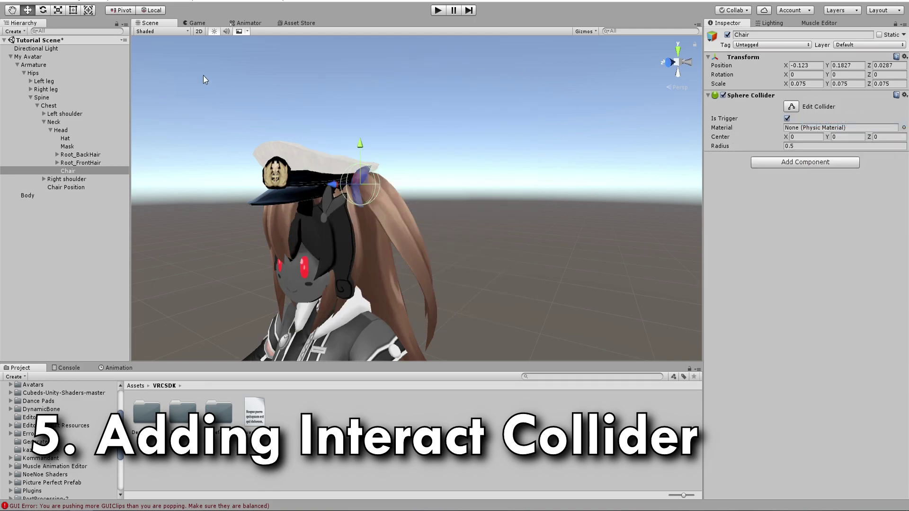
pyautogui.click(146, 1)
pyautogui.click(159, 58)
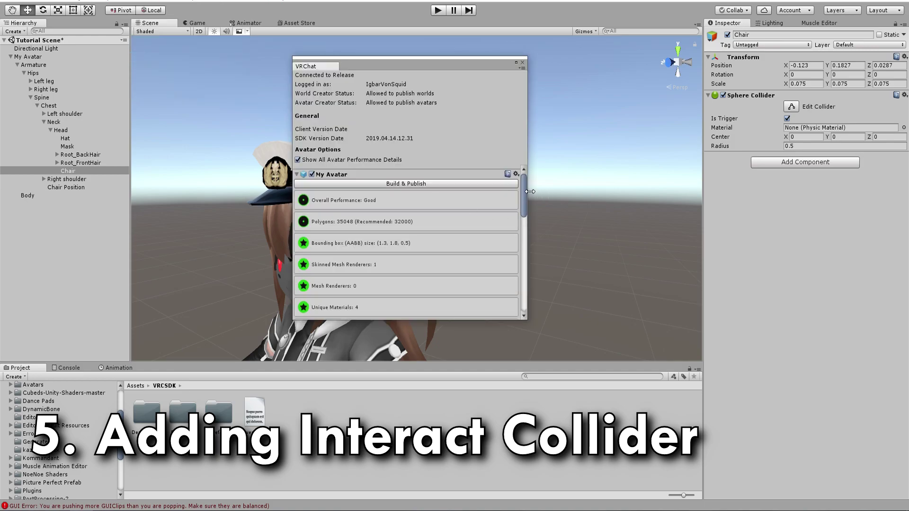
pyautogui.moveTo(523, 194); pyautogui.dragTo(514, 287)
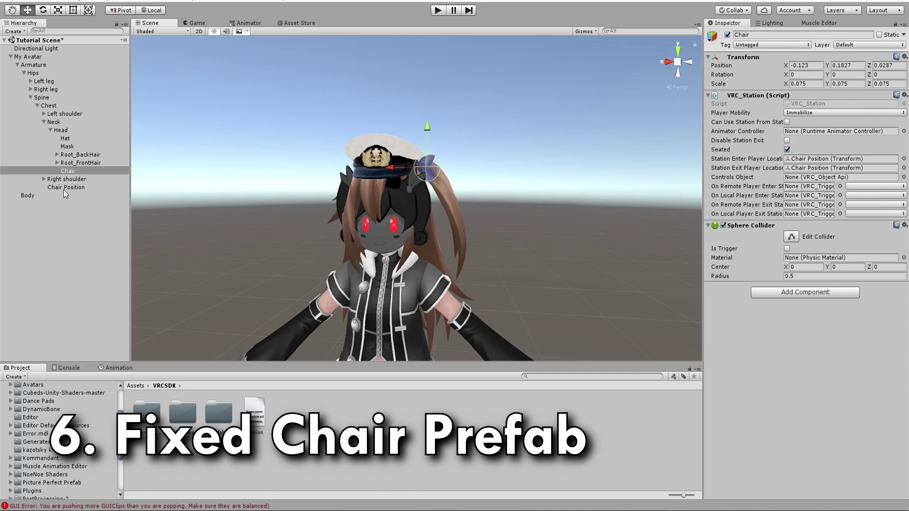
# Step: Assign the Fixed_Seat animator controller to the Chair object's VRC_Station component
pyautogui.click(903, 131)
pyautogui.write('fixed')
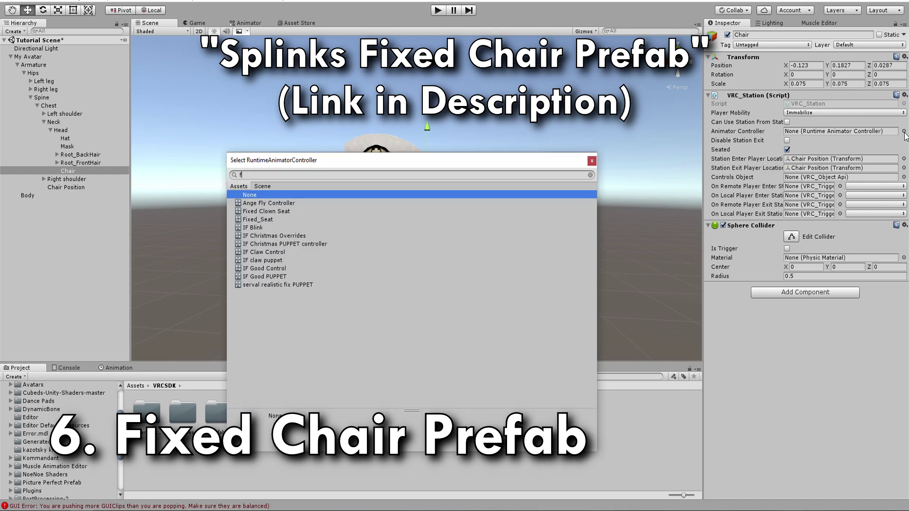
pyautogui.press('Down')
pyautogui.press('Down')
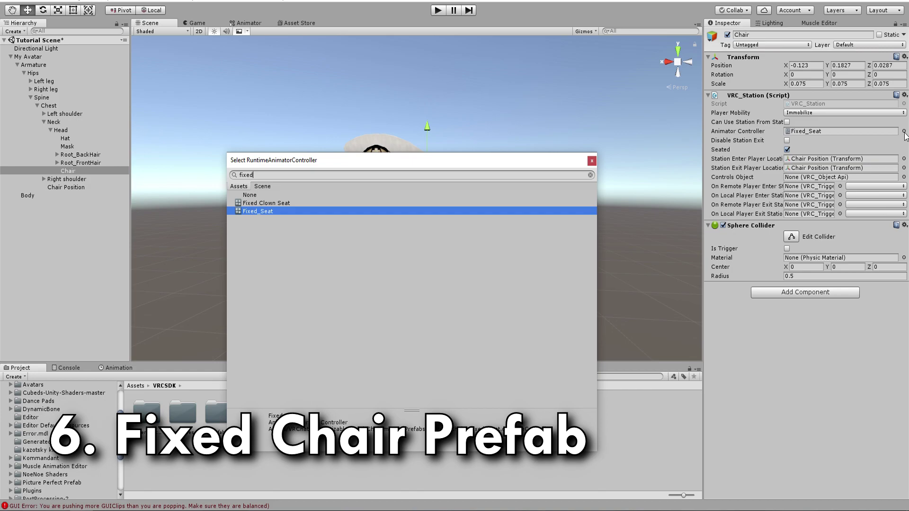
pyautogui.press('Return')
# Step: Move the Chair Position object upward behind the avatar's neck to about Y 0.251, Z -0.152
pyautogui.moveTo(567, 222); pyautogui.dragTo(357, 228, button='right')
pyautogui.press('s')
pyautogui.click(78, 187)
pyautogui.press('d')
pyautogui.press('w')
pyautogui.press('s')
pyautogui.moveTo(428, 248); pyautogui.dragTo(425, 246, button='right')
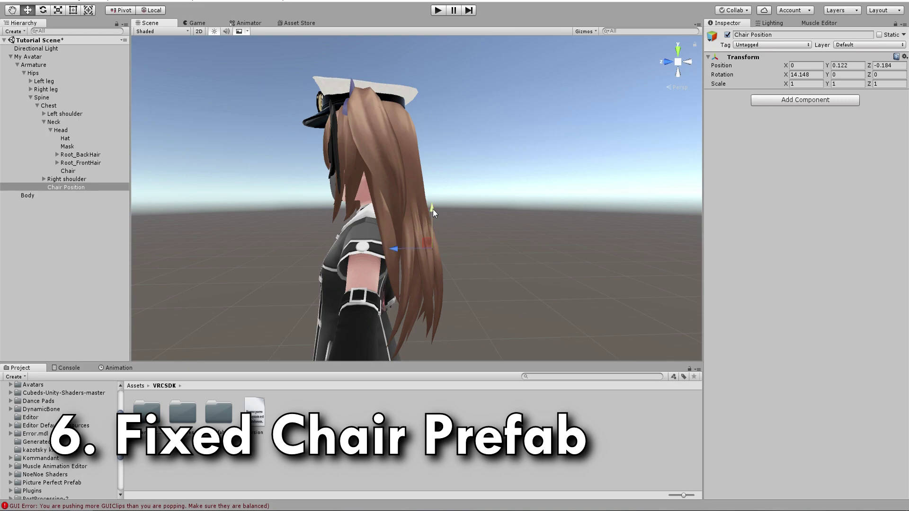
pyautogui.moveTo(432, 209); pyautogui.dragTo(426, 157)
pyautogui.click(434, 208)
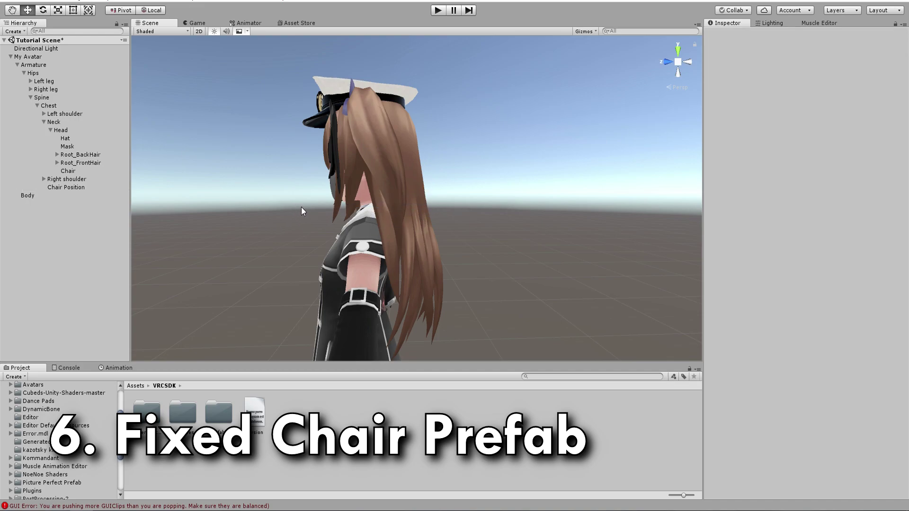
# Step: Select the Chair Position object and check its placement from the front of the avatar
pyautogui.click(69, 188)
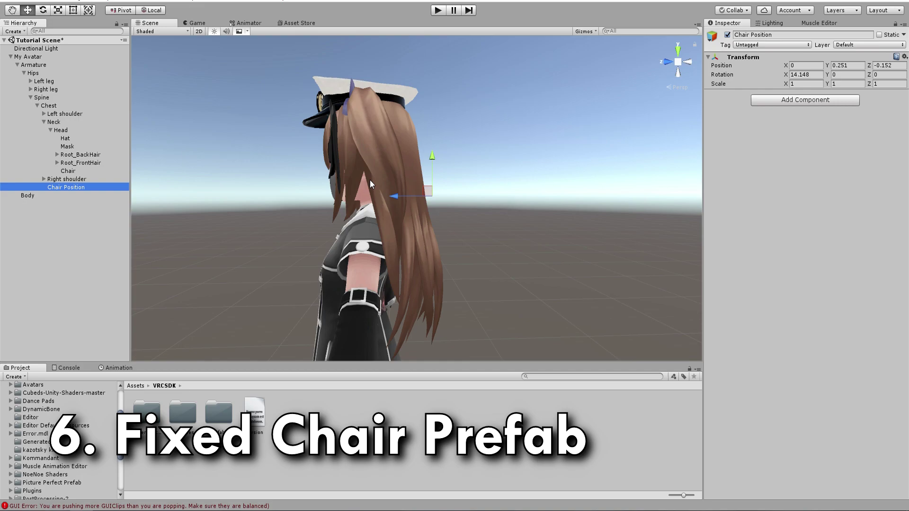
pyautogui.click(666, 61)
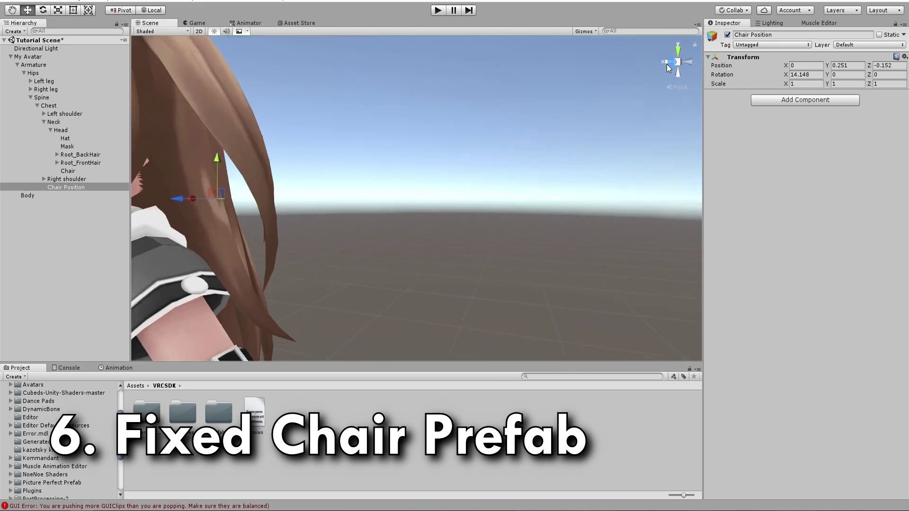
pyautogui.moveTo(405, 206); pyautogui.dragTo(402, 206, button='right')
pyautogui.press('s')
pyautogui.scroll(5, 403, 206)
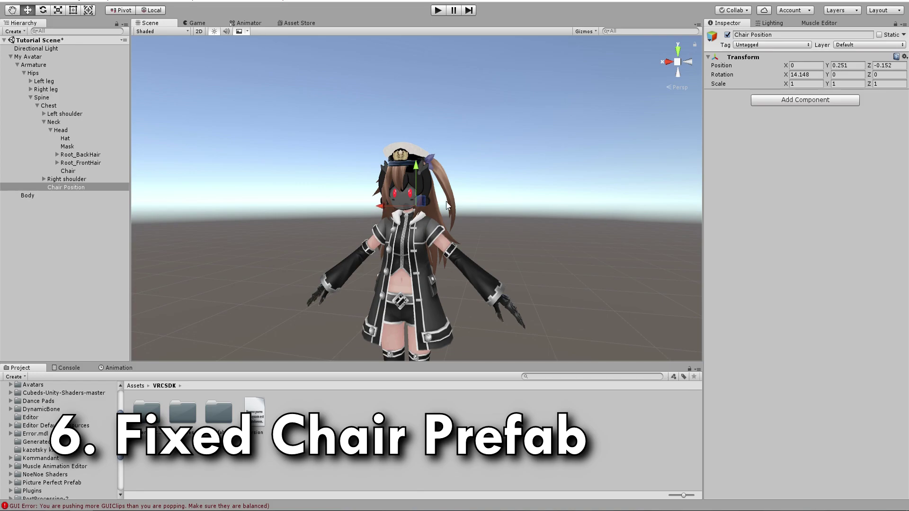